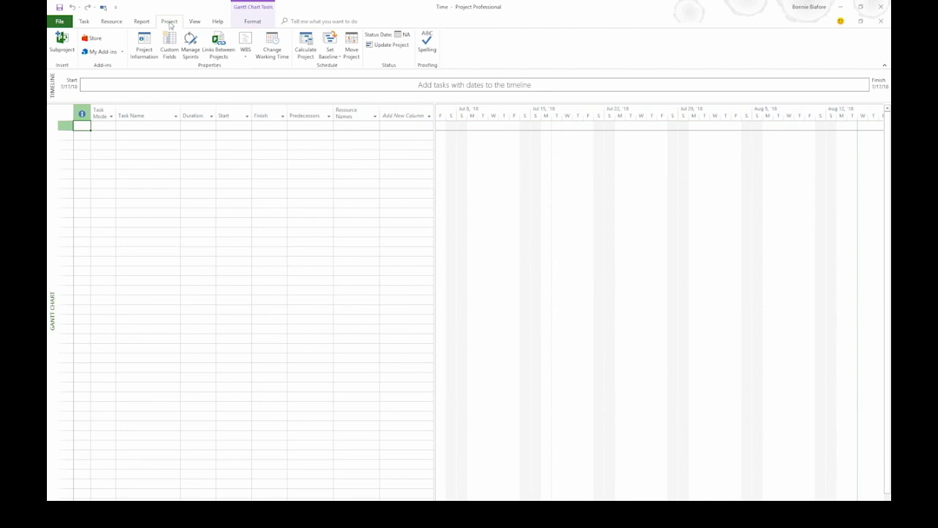
Step: Show the Project ribbon tab with its project-wide commands
left_click(169, 23)
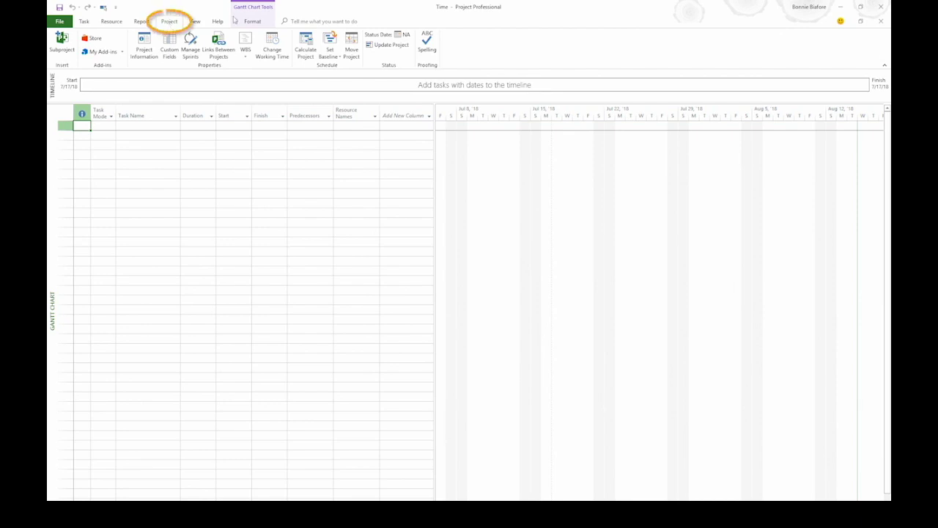
Step: In Change Working Time's Work Weeks list, add 'Summer' running 6/15/2020 to 8/15/20
left_click(271, 49)
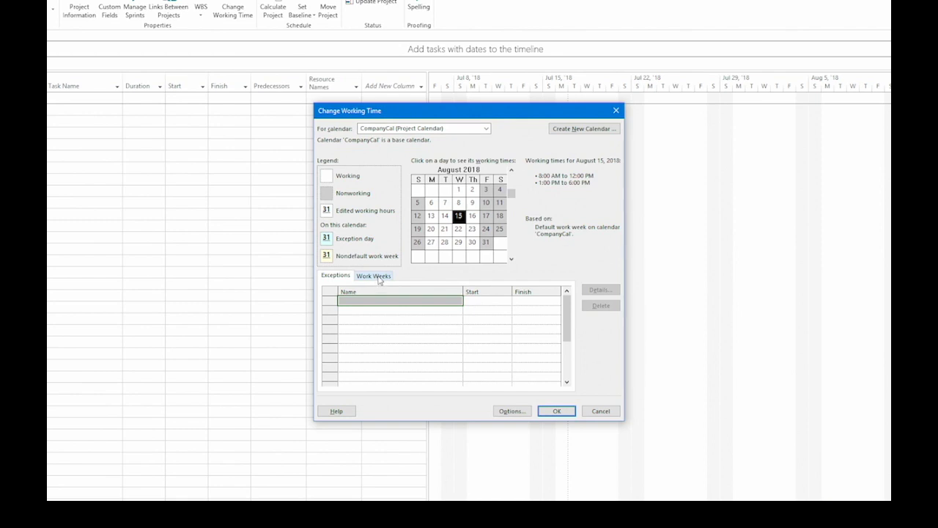
left_click(379, 279)
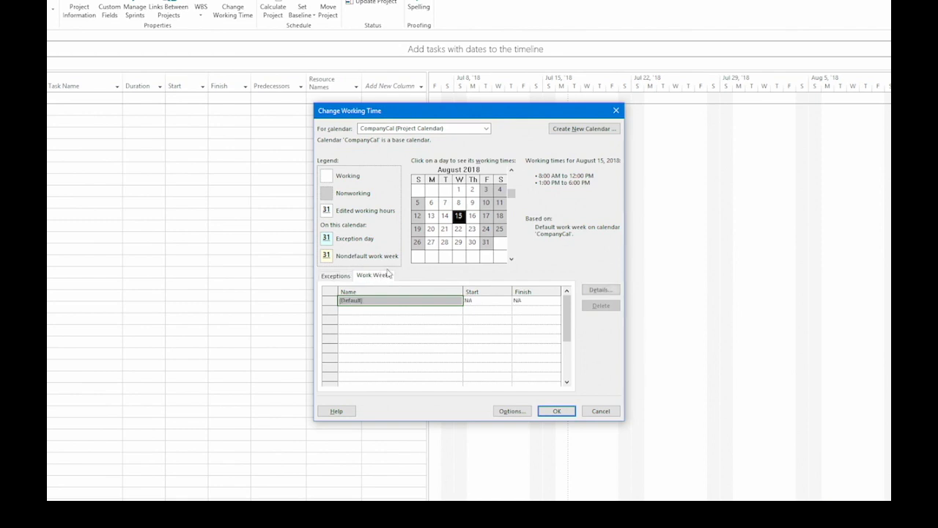
left_click(383, 311)
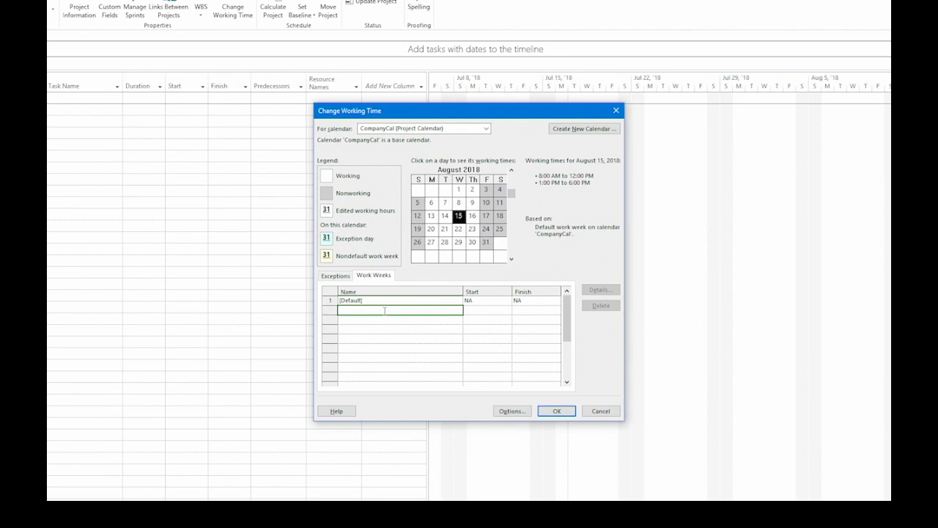
type("Summer")
key("Tab")
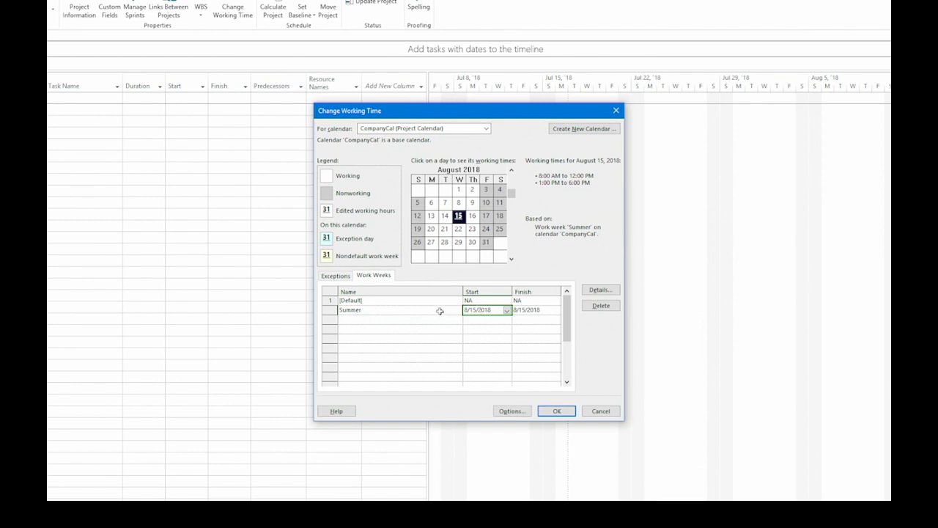
type("6/15/2020")
left_click(538, 310)
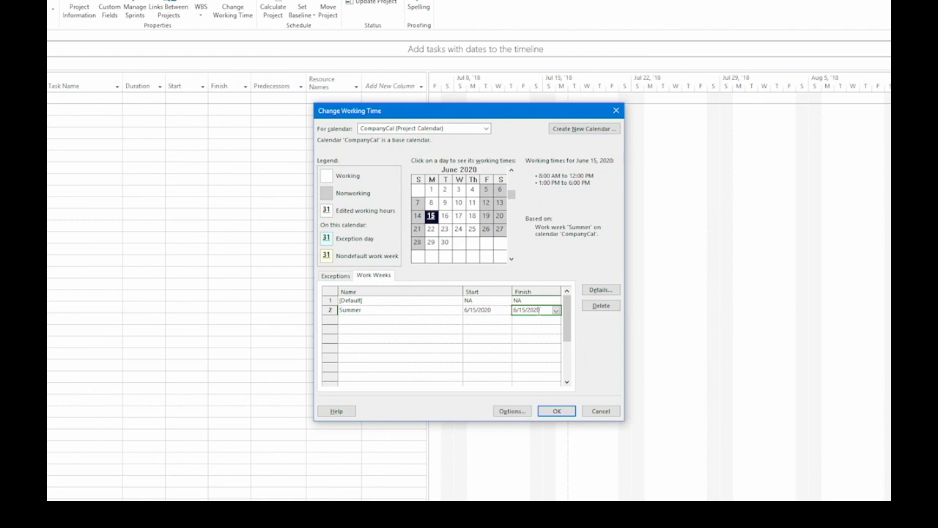
type("8/15/20")
Step: Limit Summer-week Thursdays to 8:00 AM–12:00 PM by deleting the 1:00–6:00 PM shift
left_click(608, 292)
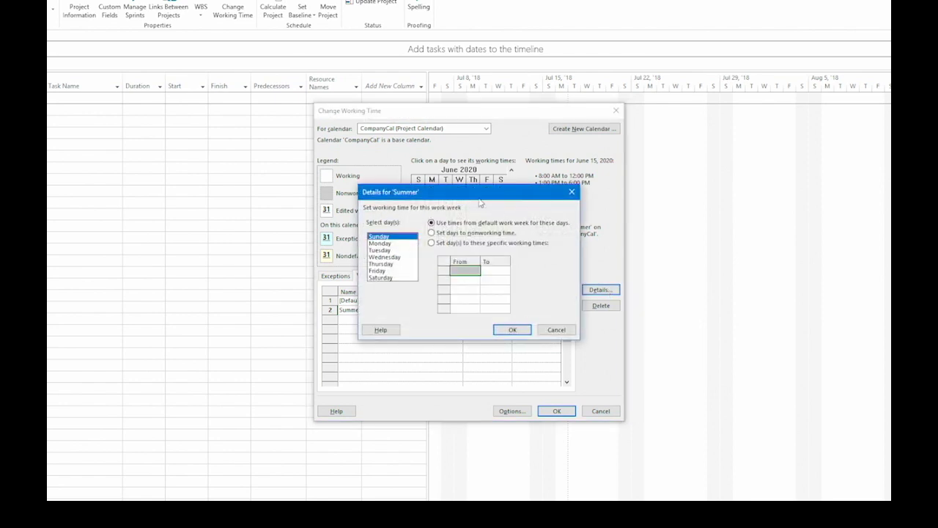
left_click_drag(480, 192, 479, 256)
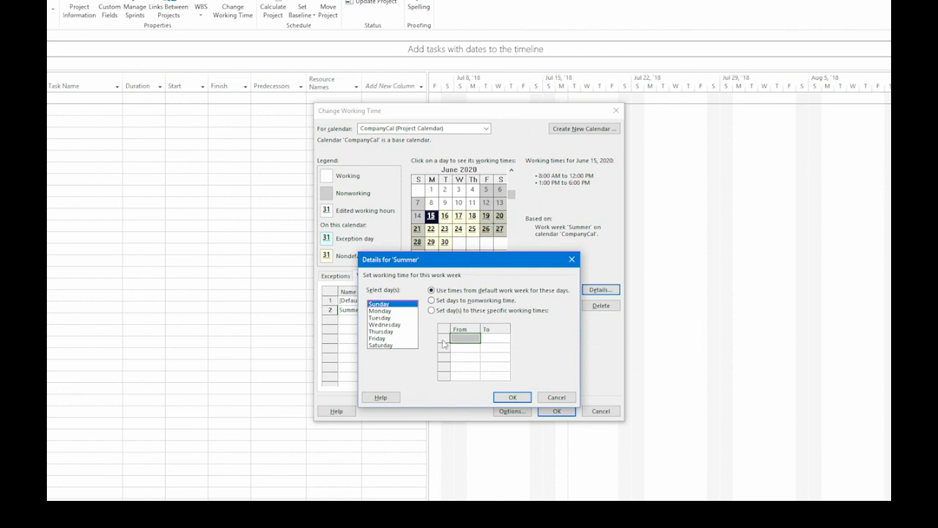
left_click(389, 331)
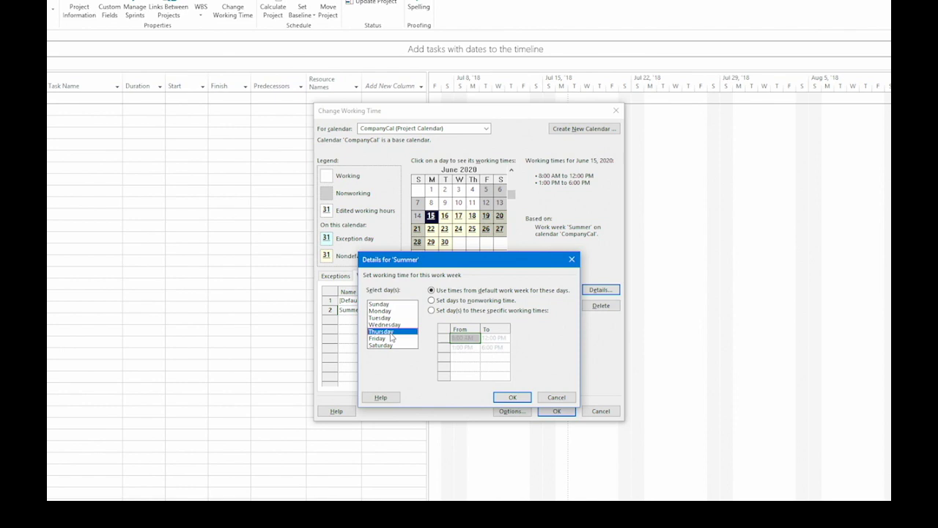
left_click(440, 314)
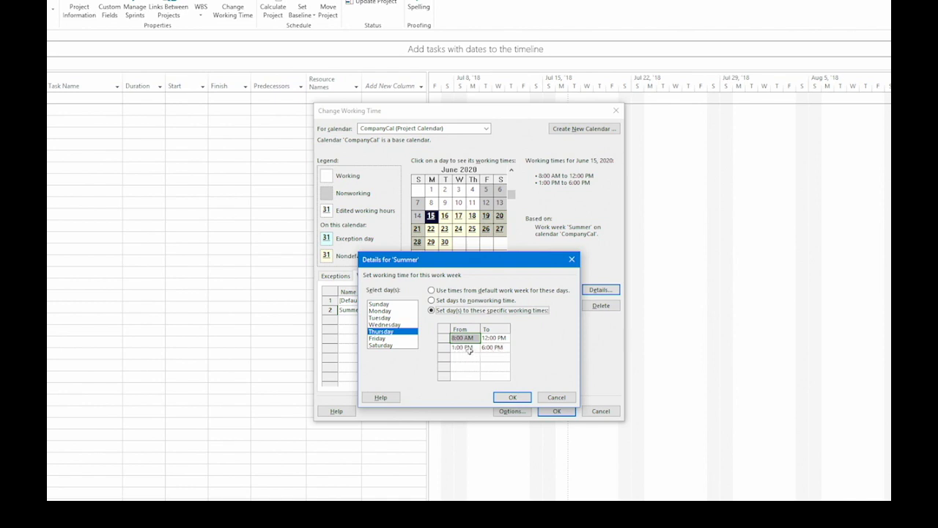
left_click(469, 349)
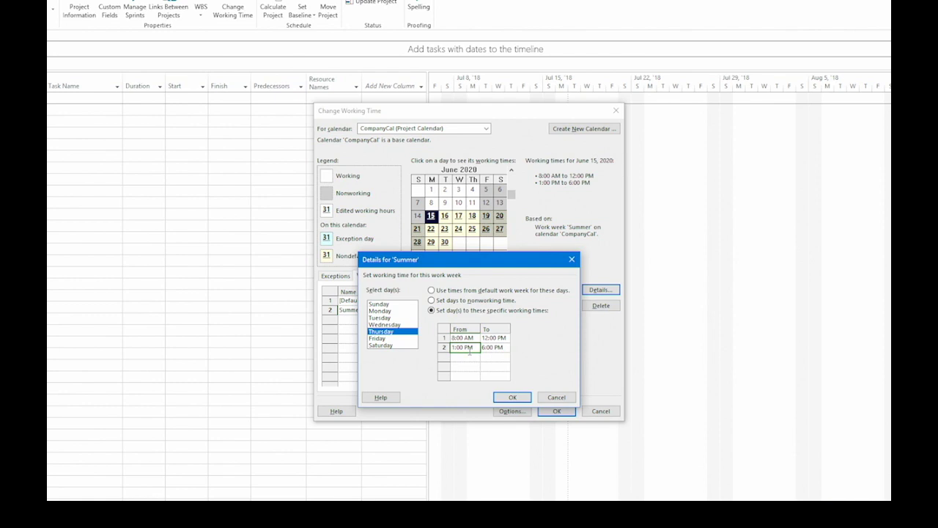
key("Delete")
left_click(518, 399)
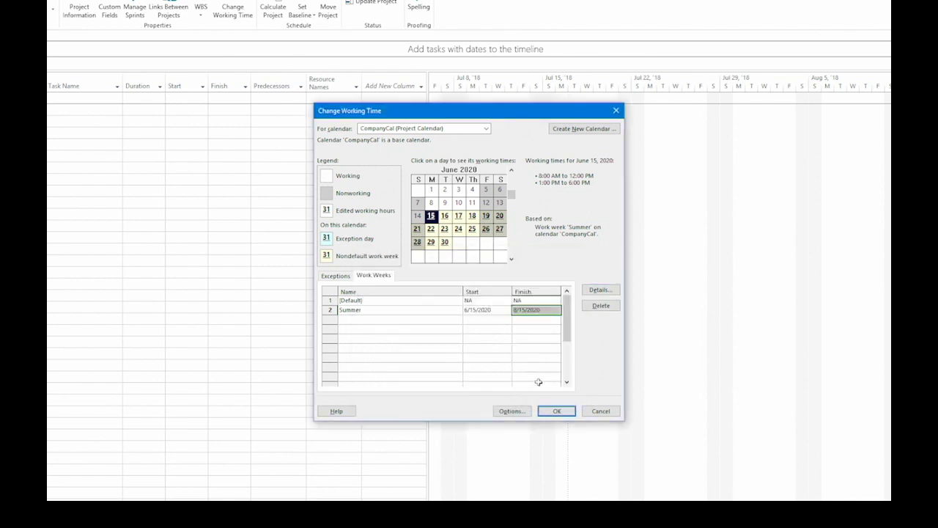
Step: Verify Thursday June 25 shows 8:00 AM–12:00 PM, then show the calendar exceptions list
left_click(472, 230)
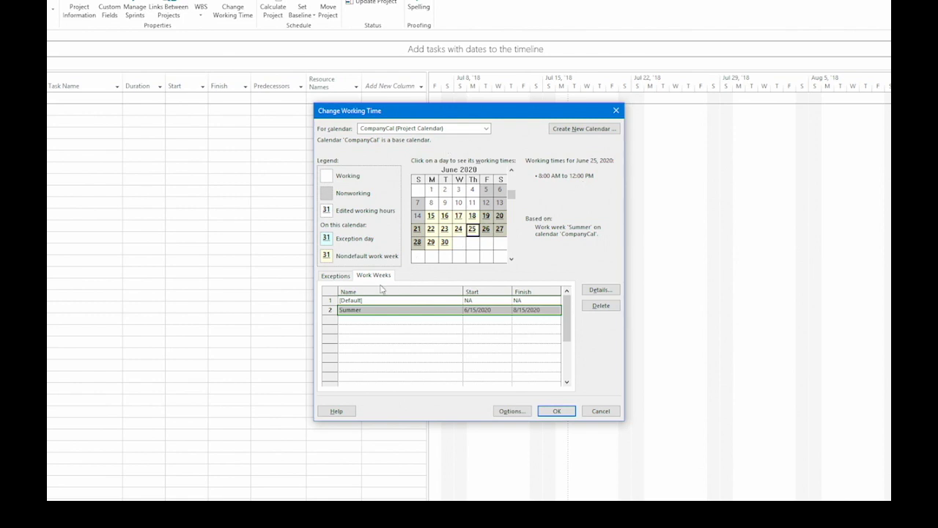
left_click(334, 276)
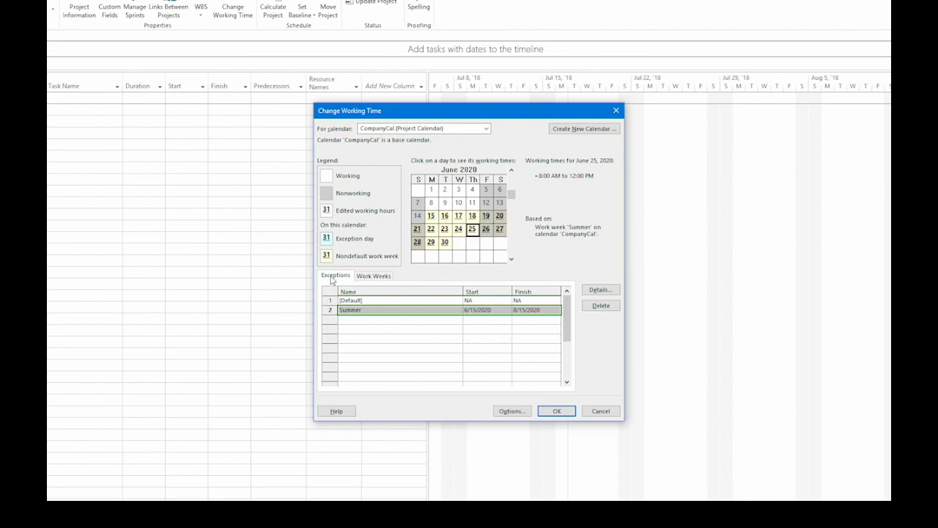
Step: Add an 'Independence Day' exception dated 7/6/2020 using the July date picker
left_click(377, 301)
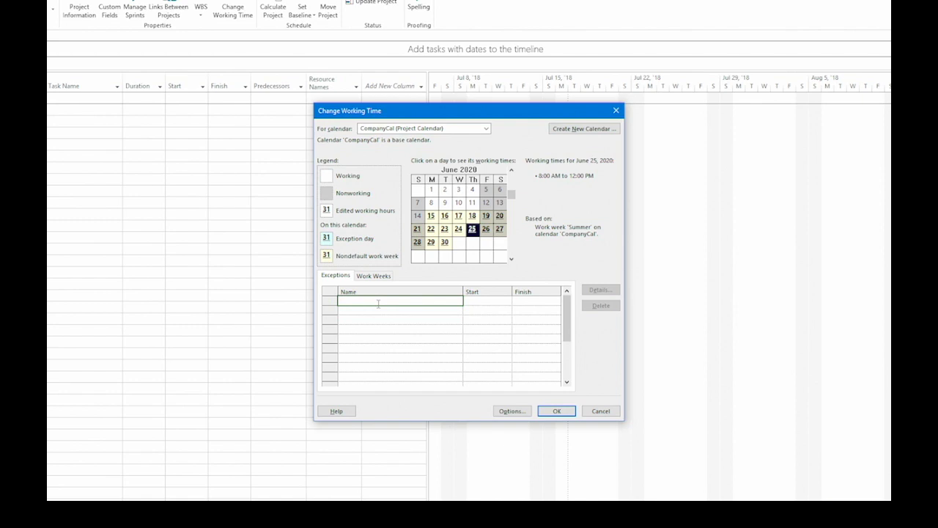
type("Independence Day")
left_click(487, 300)
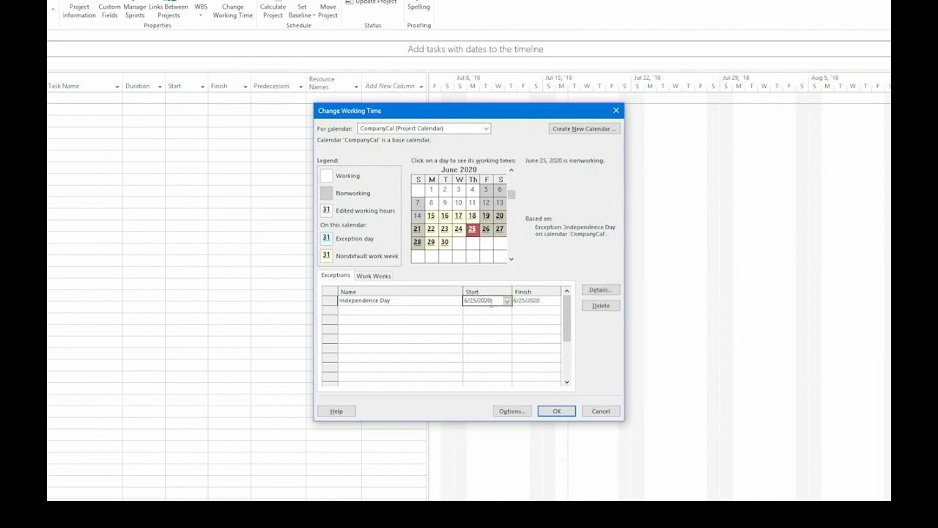
left_click(507, 301)
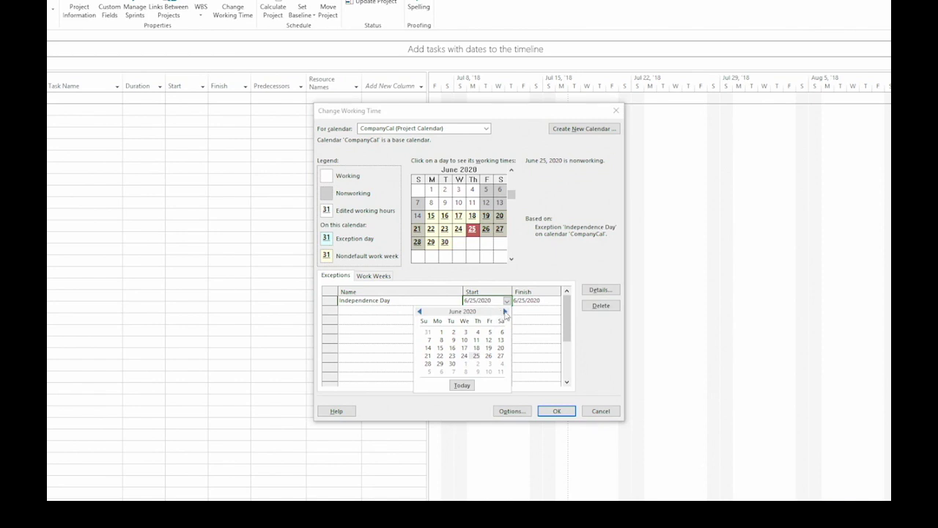
left_click(505, 312)
left_click(440, 340)
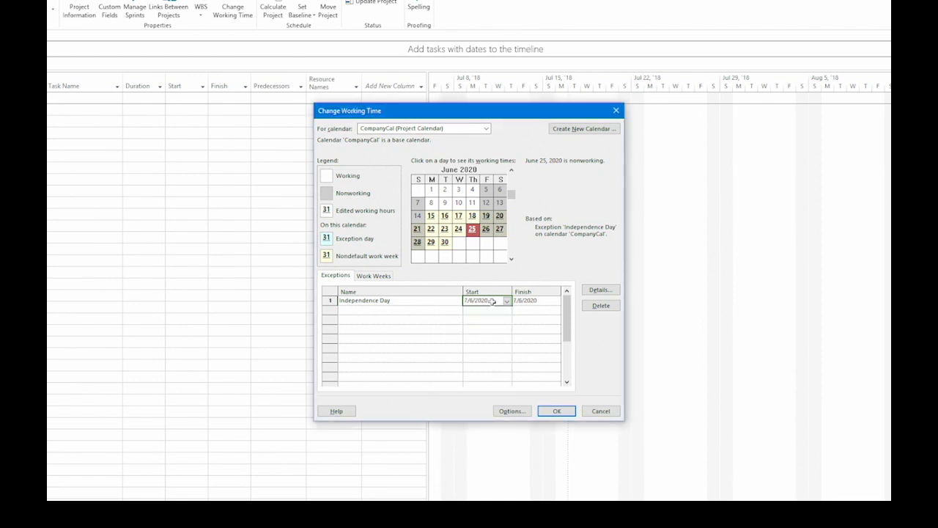
left_click(358, 311)
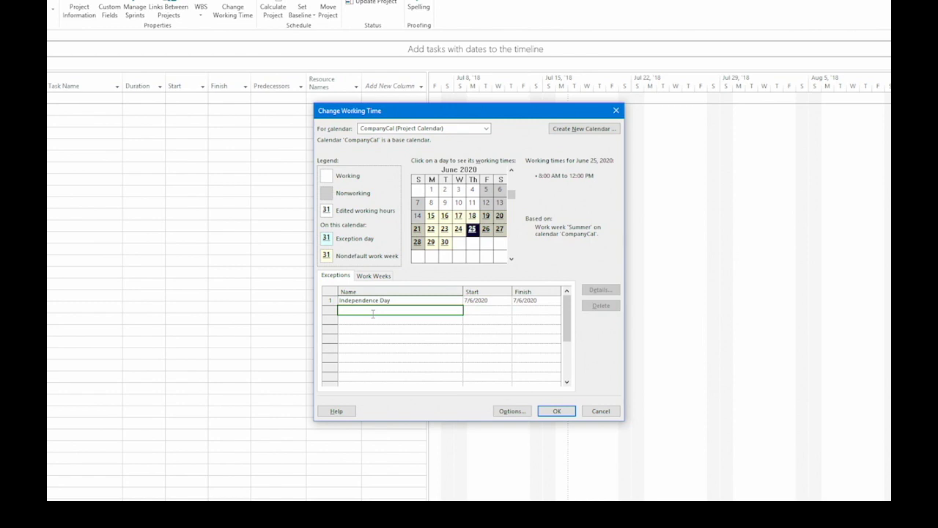
Step: Add a 'Maintenance' exception starting 12/21/20 and finishing 1/1/21
type("Maintenance")
left_click(490, 311)
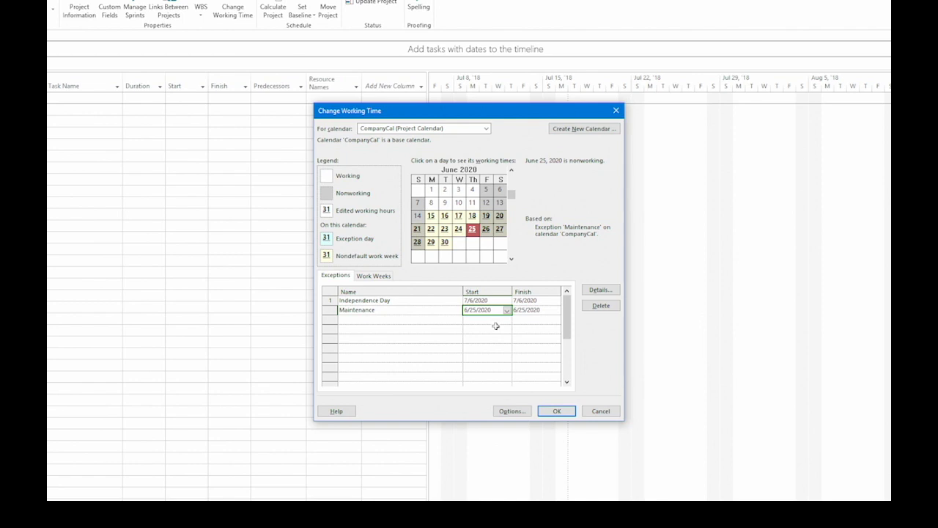
type("12/21/20")
left_click(526, 310)
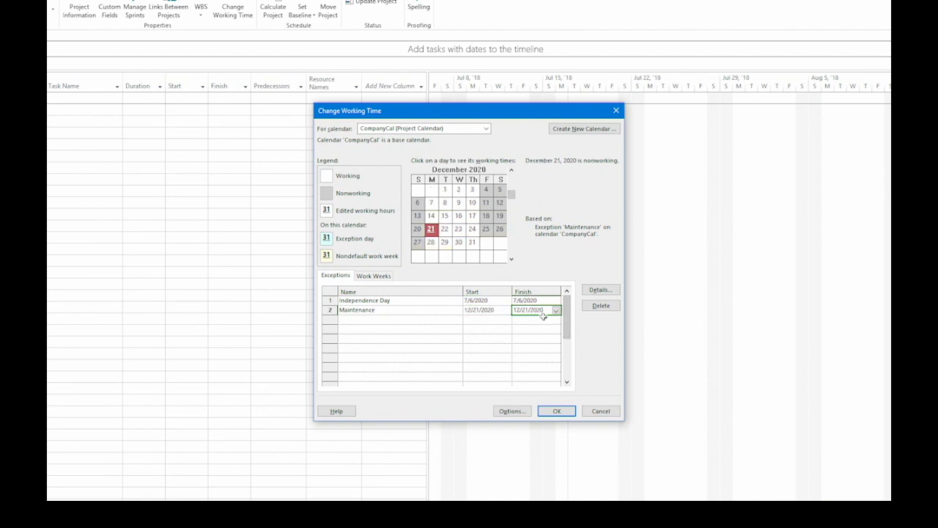
type("1/1/21")
left_click(387, 319)
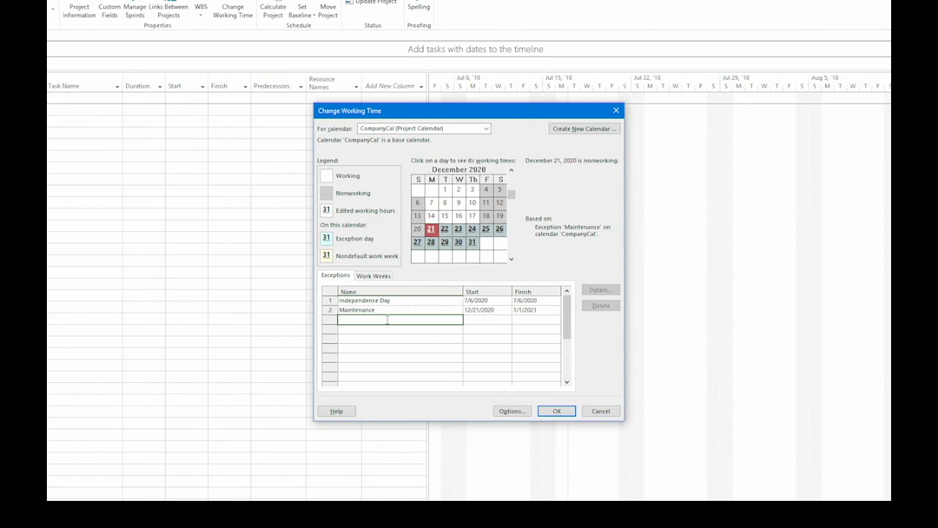
Step: Enter a 'Quarterly Meeting' exception in the third row with start date 1/6/2020
type("Quarterly Meeting")
left_click(488, 320)
left_click(489, 321)
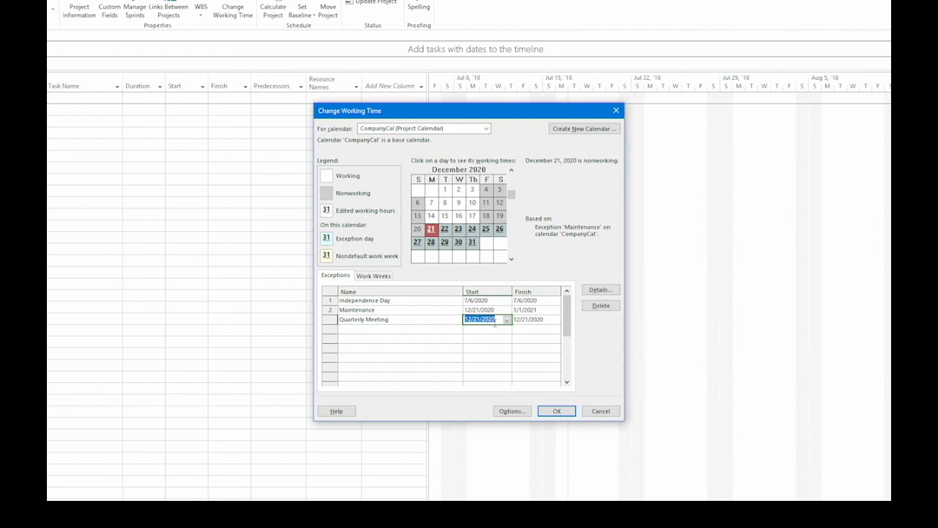
type("1/6/2020")
Step: Make Quarterly Meeting recur monthly on the third Monday every 3 months, ending after 12 occurrences
left_click(606, 290)
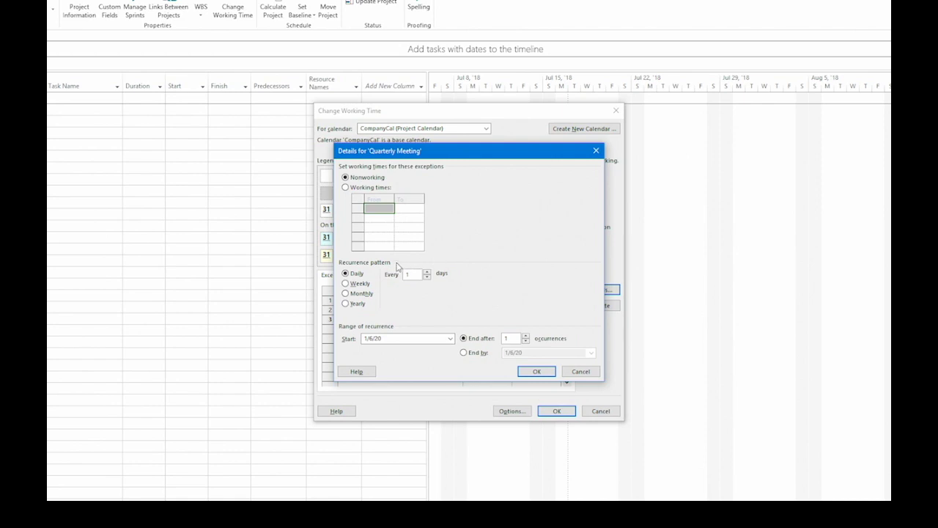
left_click(346, 293)
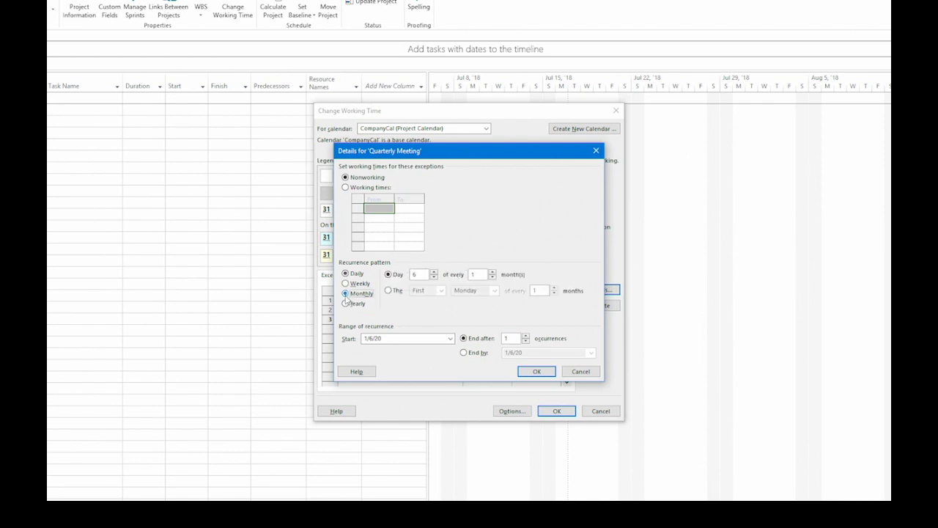
left_click(389, 292)
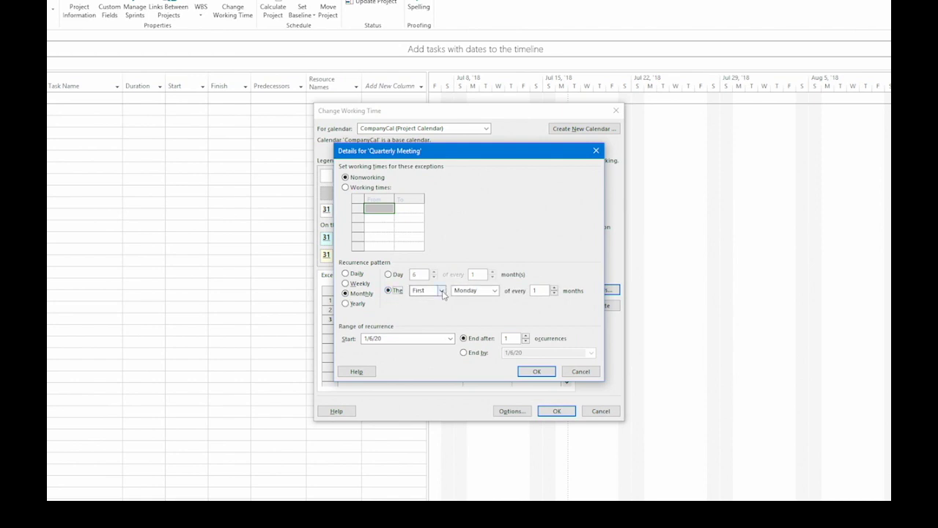
left_click(442, 291)
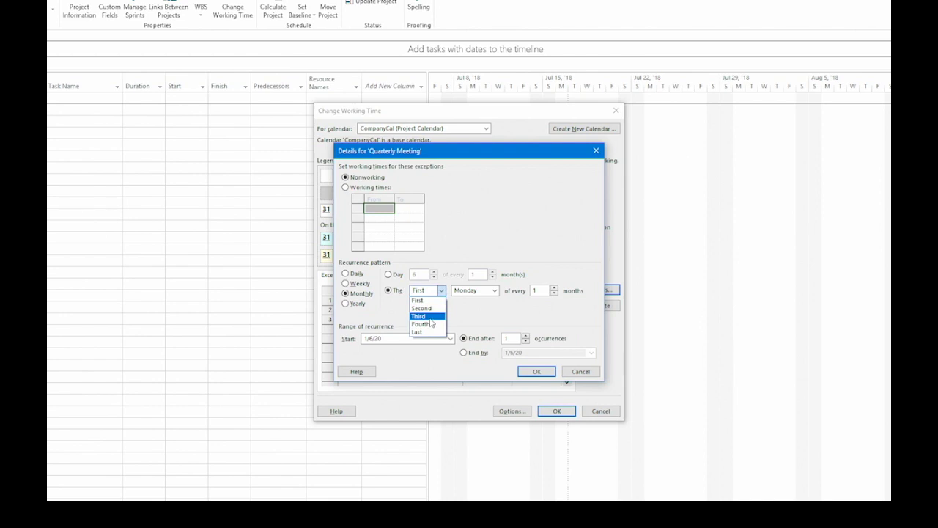
left_click(424, 316)
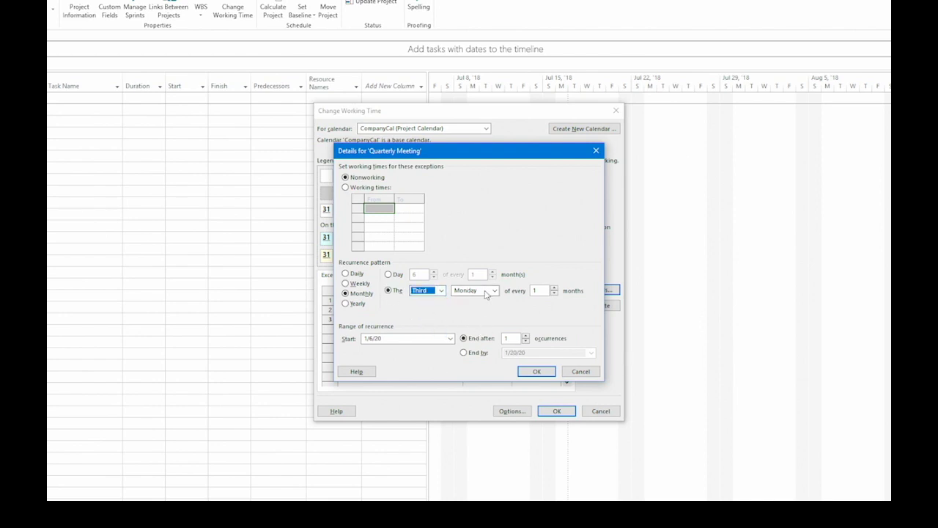
left_click(537, 291)
double_click(537, 291)
type("3")
double_click(506, 338)
type("12")
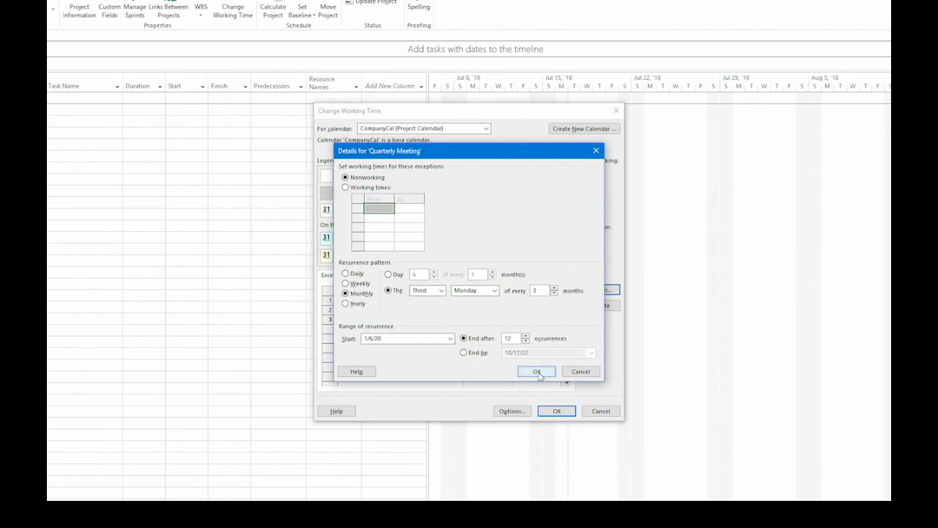
Step: Confirm the quarterly recurrence details and close Change Working Time, keeping all calendar changes
left_click(538, 372)
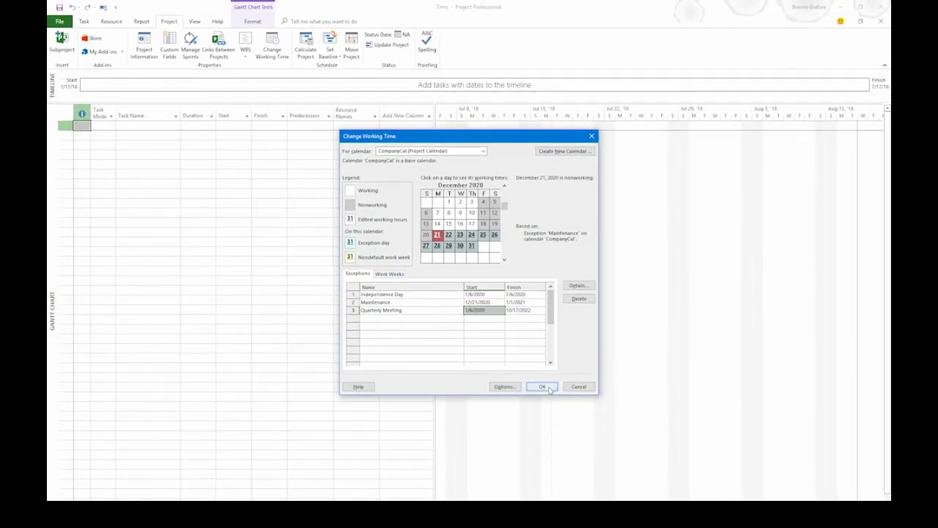
left_click(542, 386)
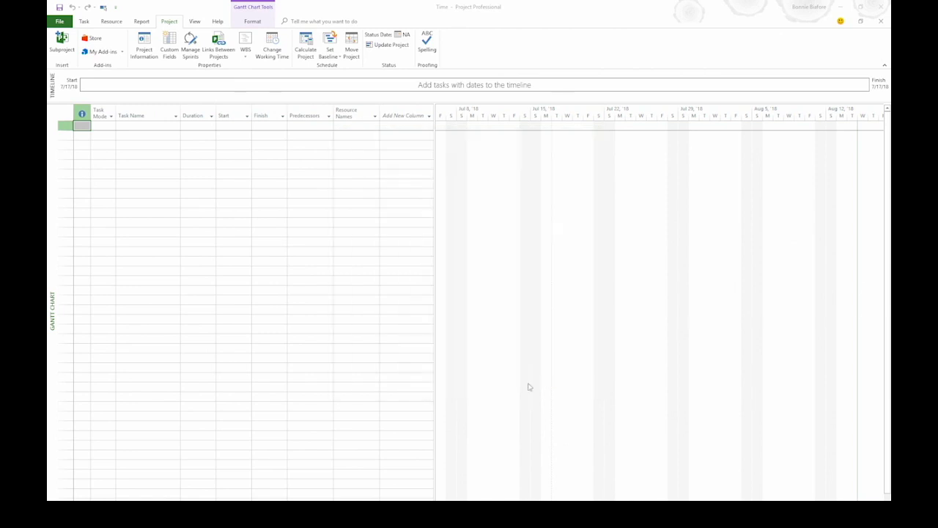